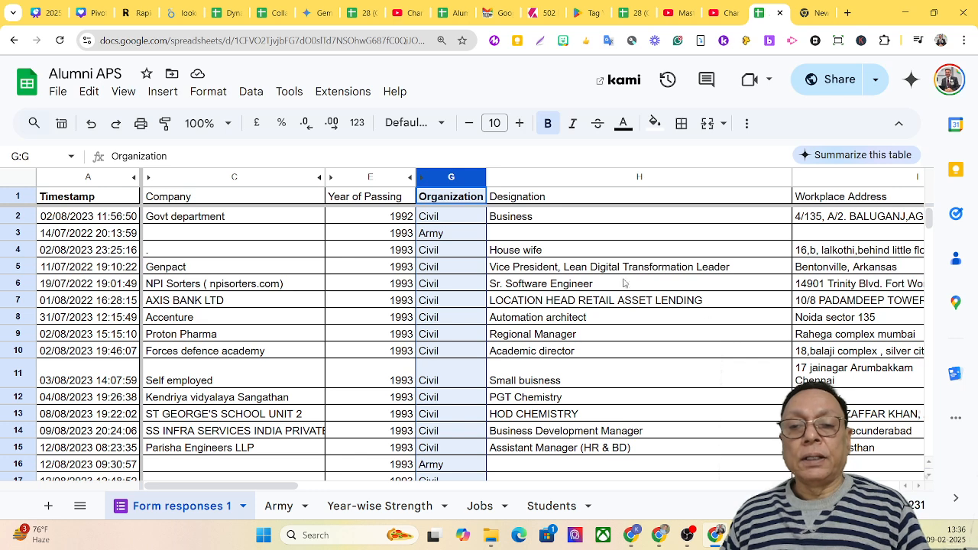
left_click(265, 159)
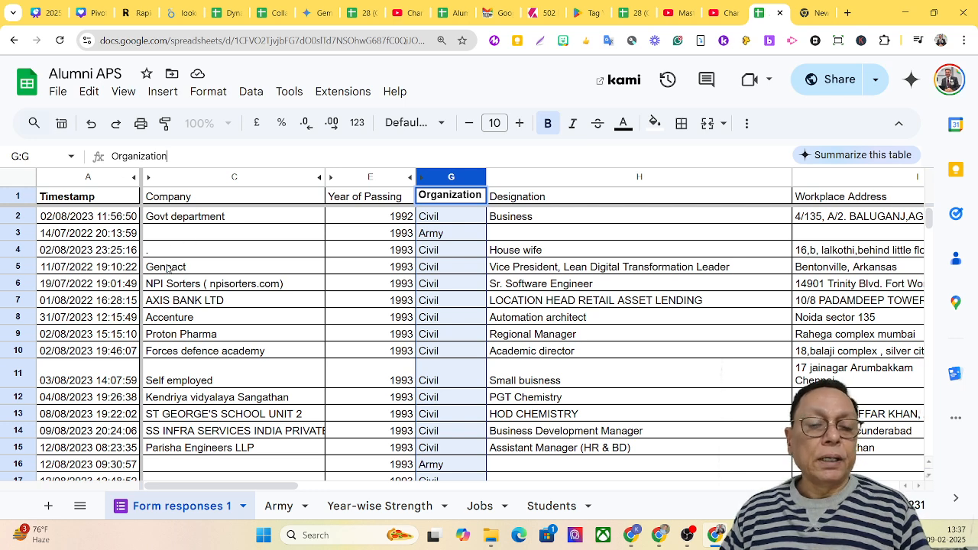
left_click(163, 93)
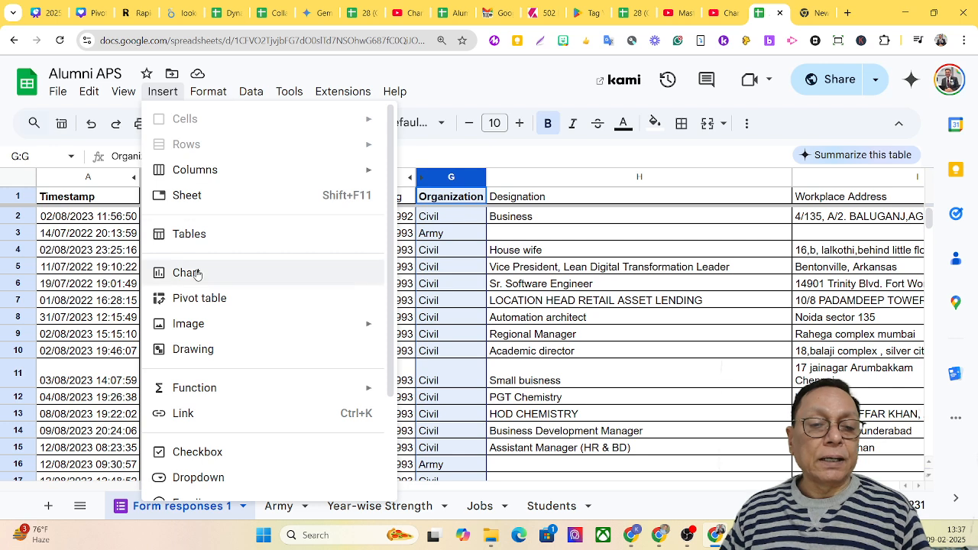
left_click(200, 298)
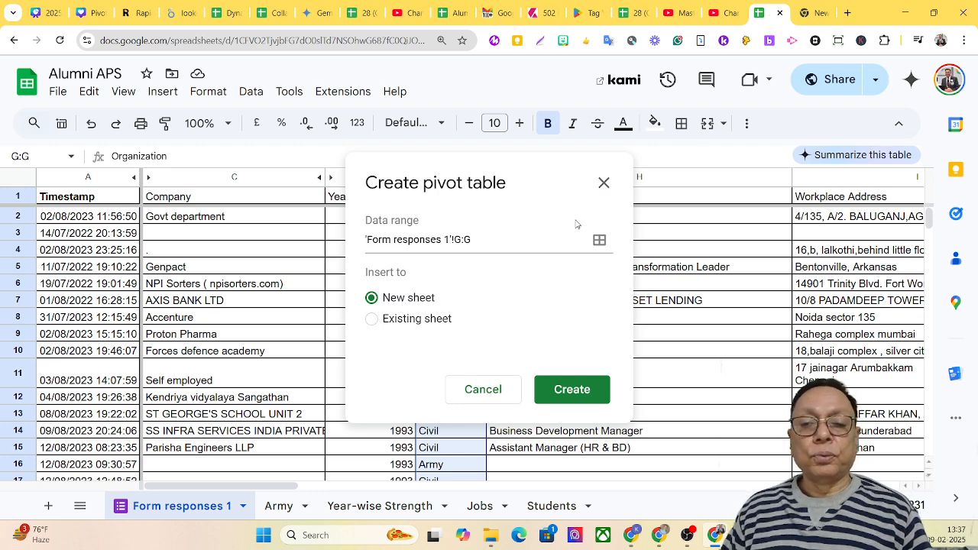
left_click(601, 185)
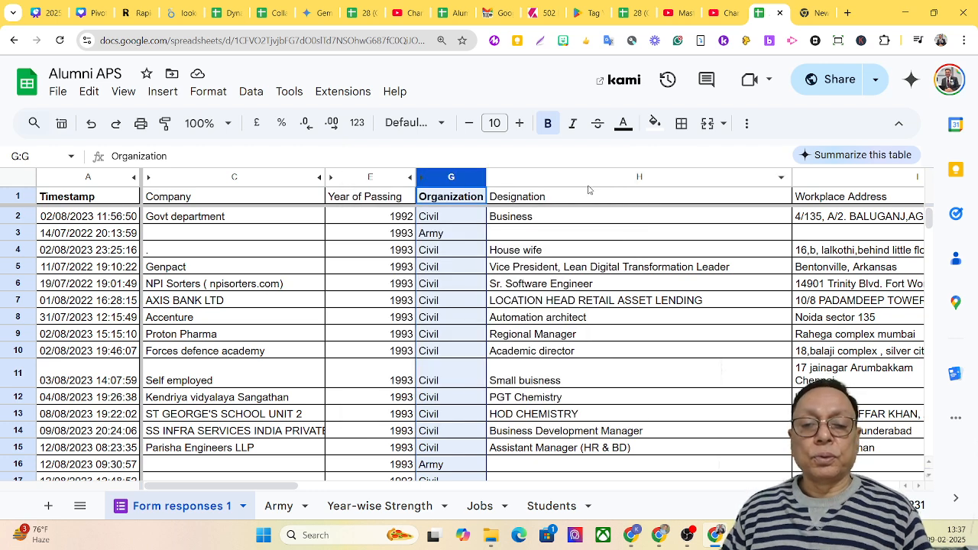
left_click(328, 156)
left_click(273, 219)
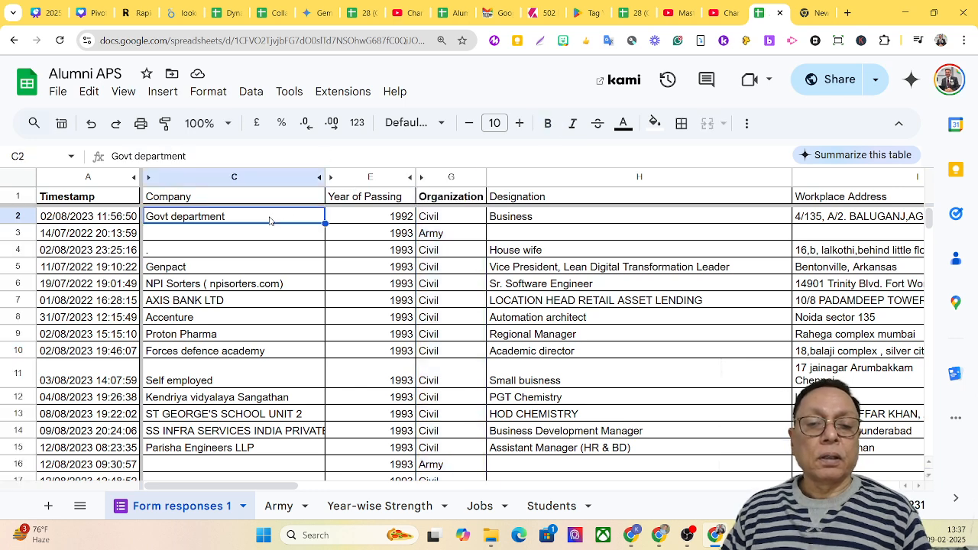
Create a pivot table on a new sheet from the entire form responses sheet, with Year of Passing as its rows.
left_click(18, 181)
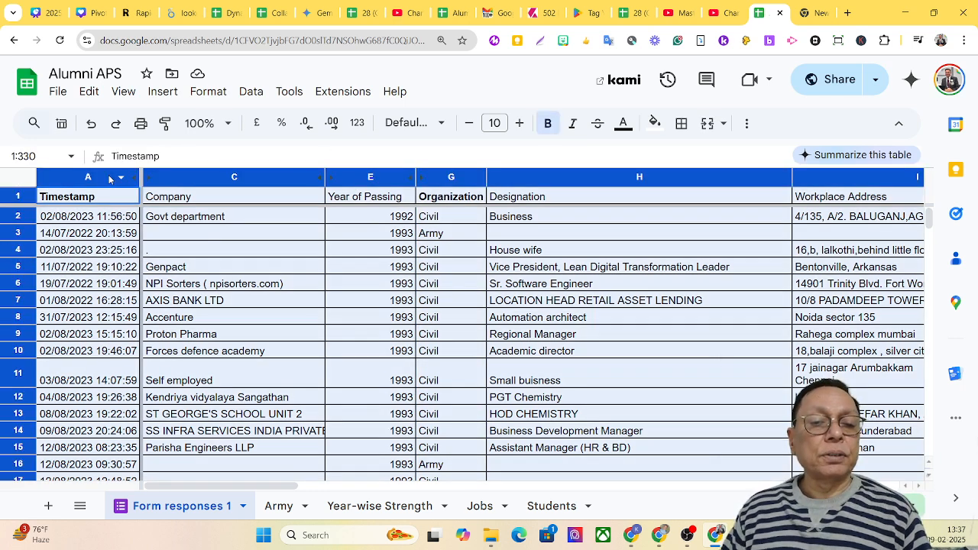
left_click(161, 92)
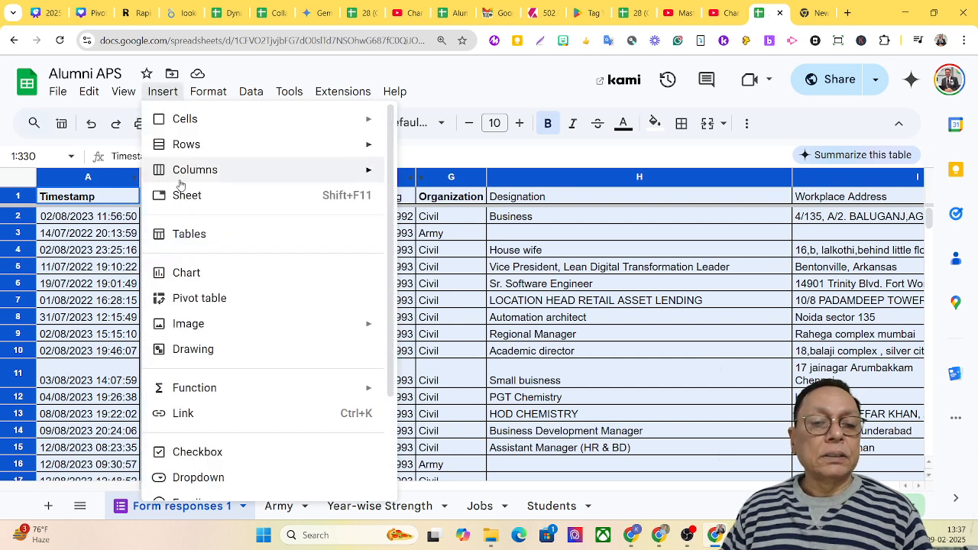
left_click(195, 298)
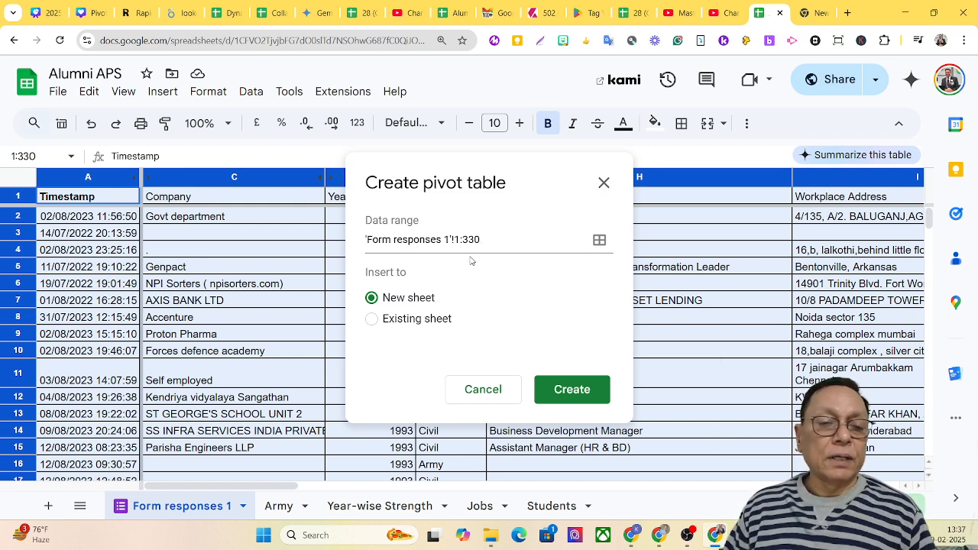
left_click(565, 390)
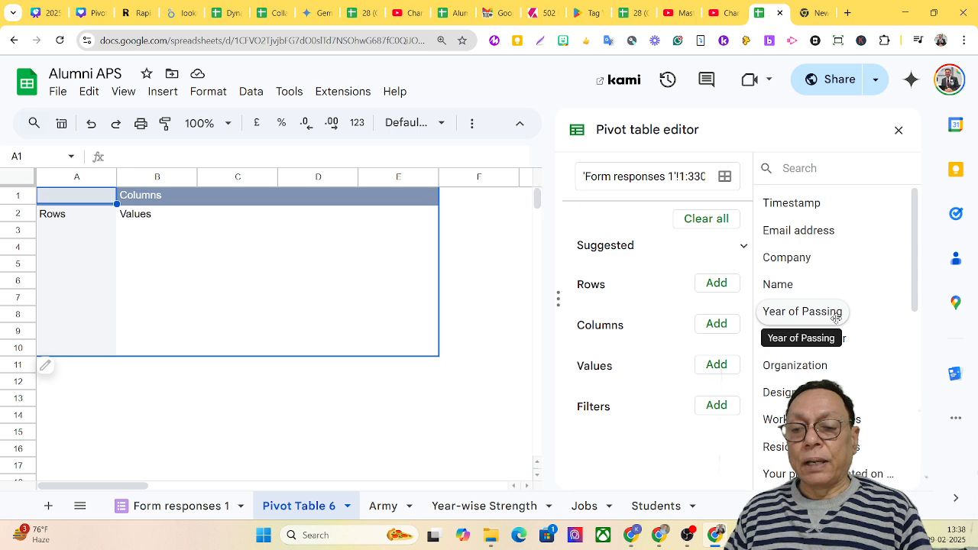
left_click_drag(834, 320, 646, 308)
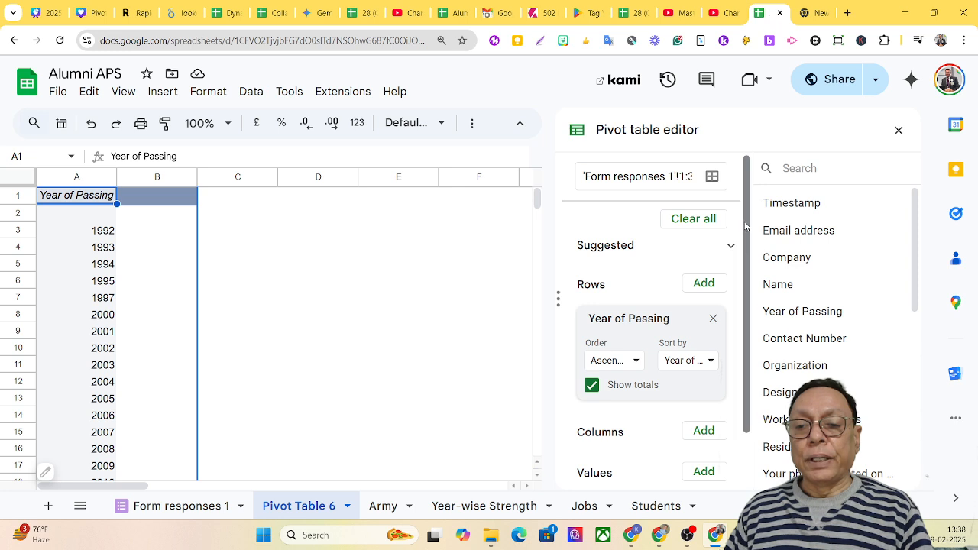
Add a Year of Passing filter to the pivot table that excludes blanks.
left_click_drag(748, 226, 743, 334)
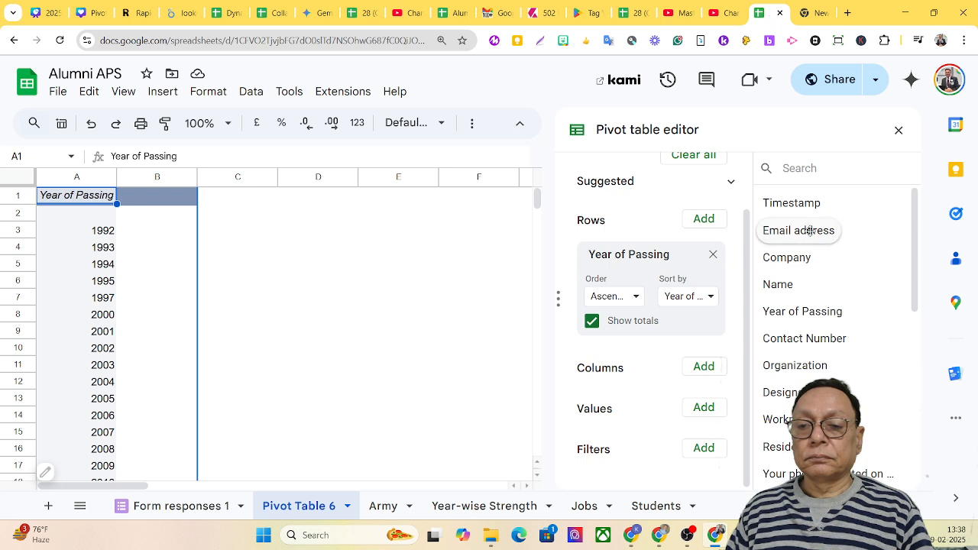
left_click(701, 452)
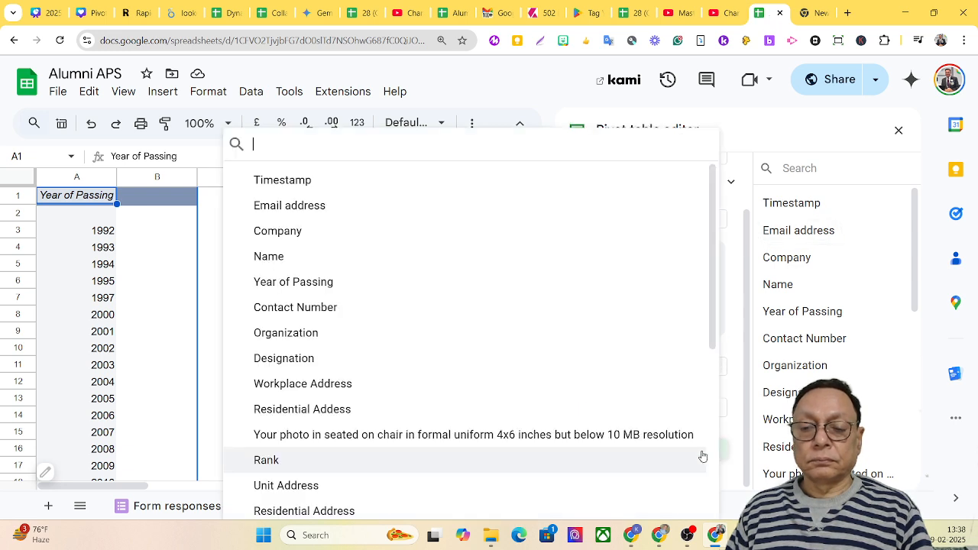
left_click(321, 284)
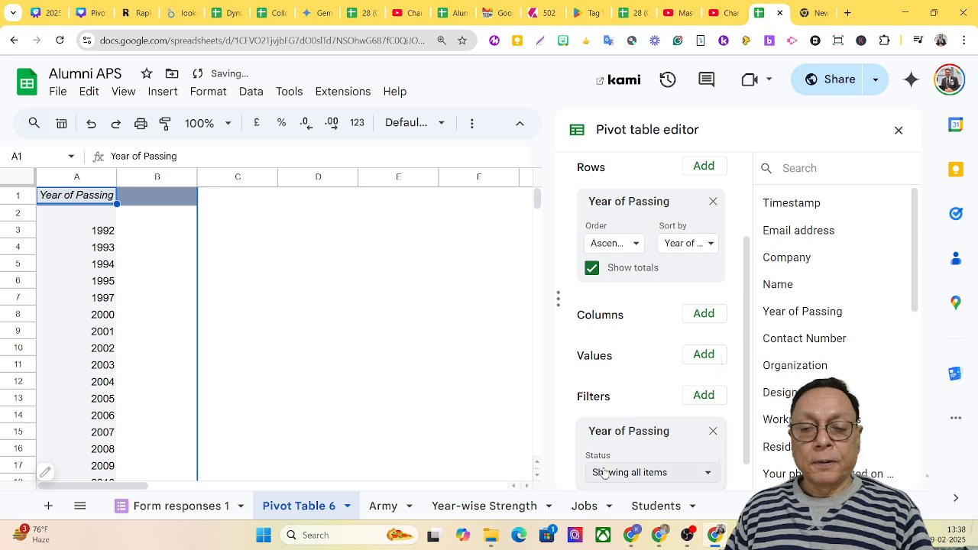
scroll(748, 433, "down", 1)
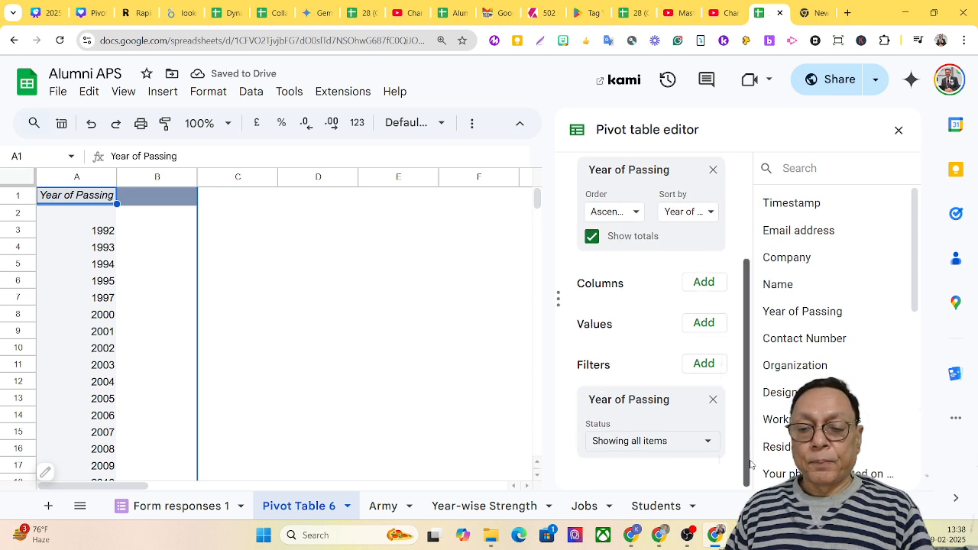
left_click(671, 448)
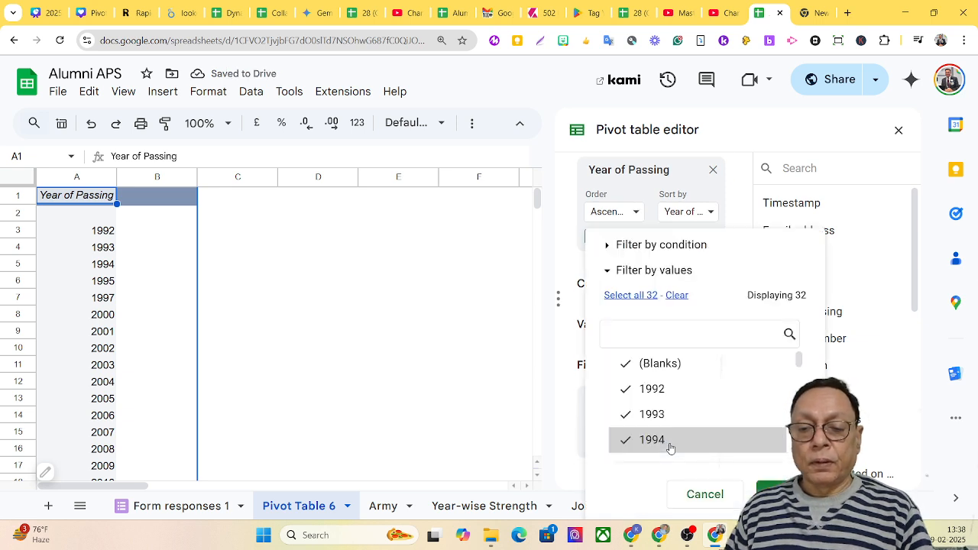
left_click(628, 372)
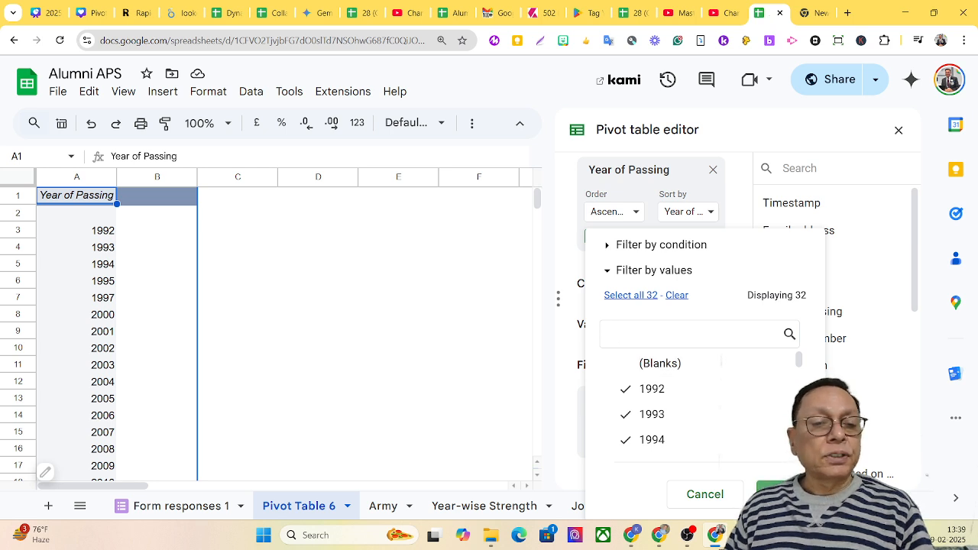
left_click(774, 493)
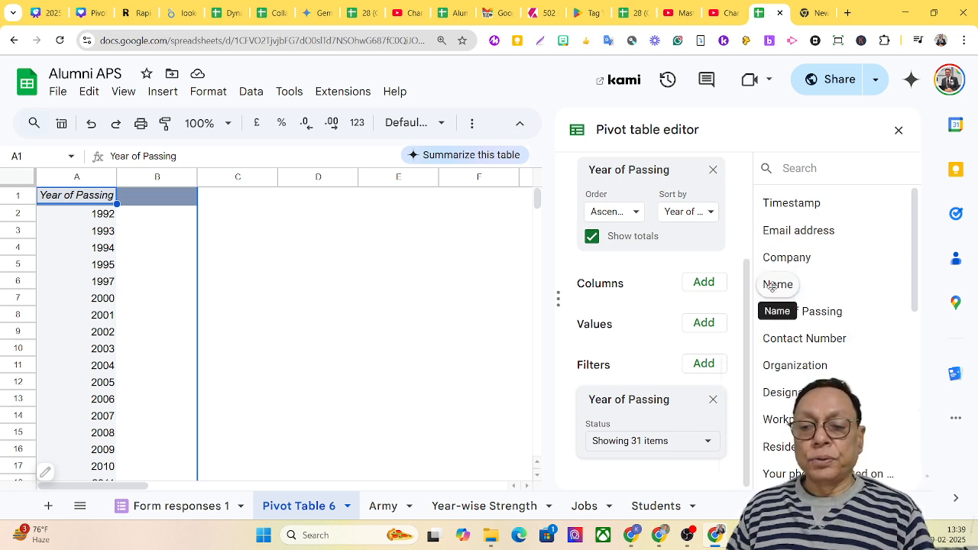
Add Name as the pivot table's values and Organization as its columns.
left_click_drag(772, 286, 559, 350)
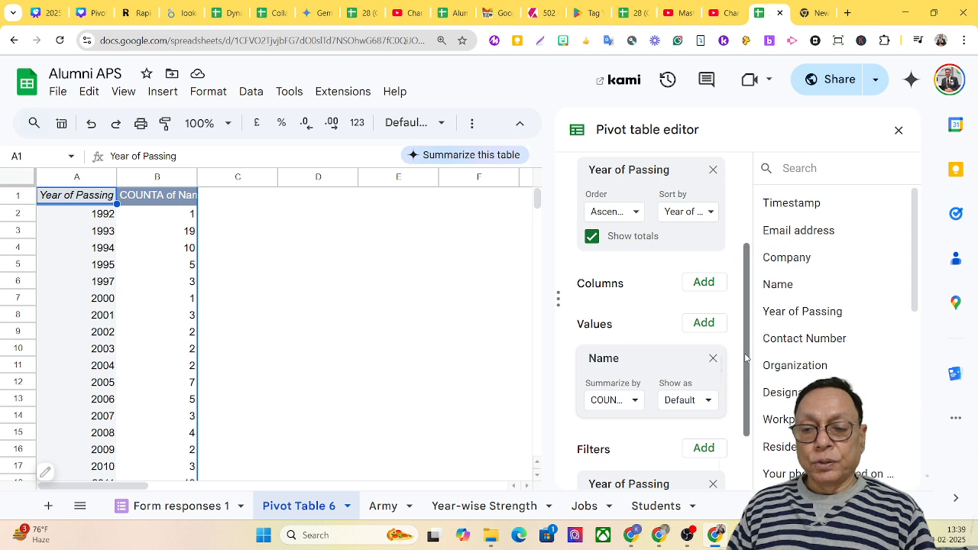
left_click_drag(750, 354, 752, 376)
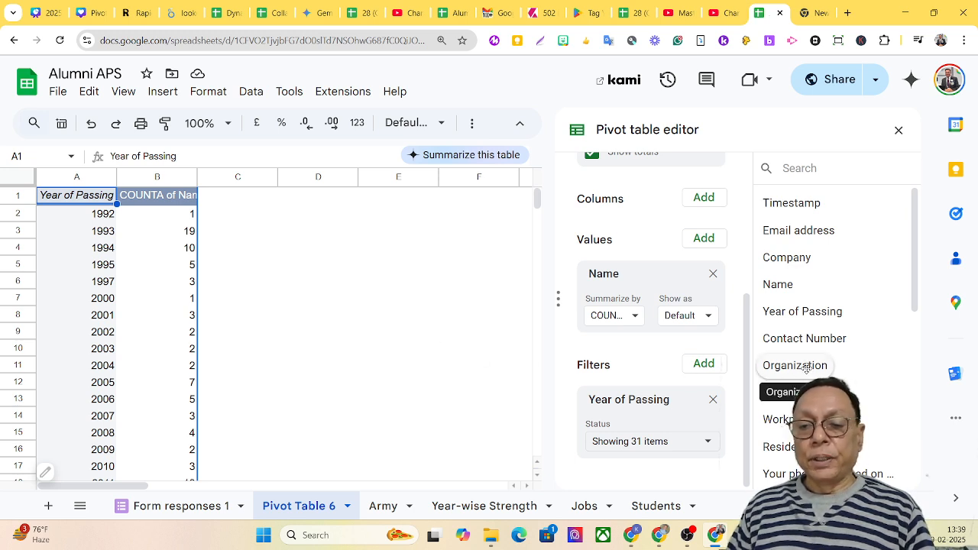
left_click_drag(806, 368, 592, 224)
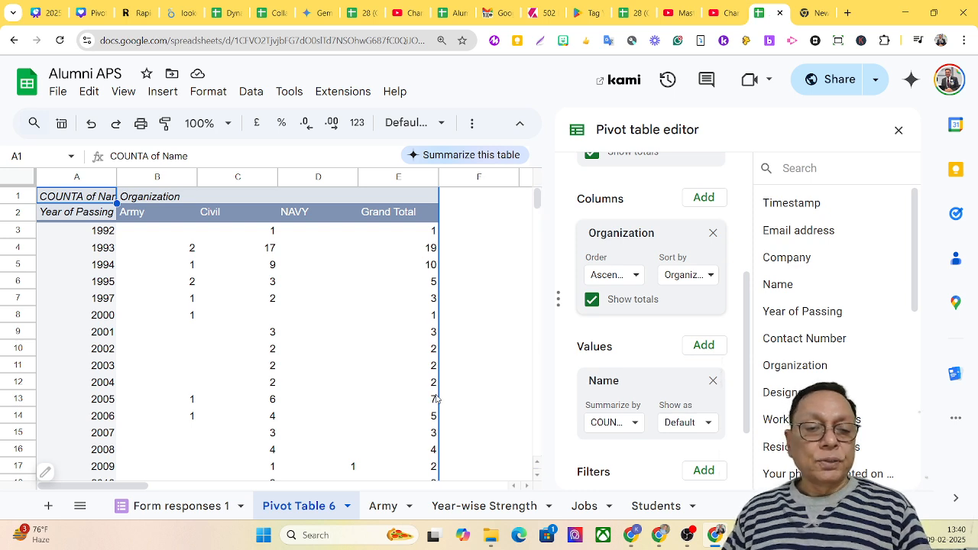
Examine the yearly counts per organization and review the pivot table's row, column, value and filter settings.
scroll(331, 281, "down", 2)
scroll(330, 282, "up", 2)
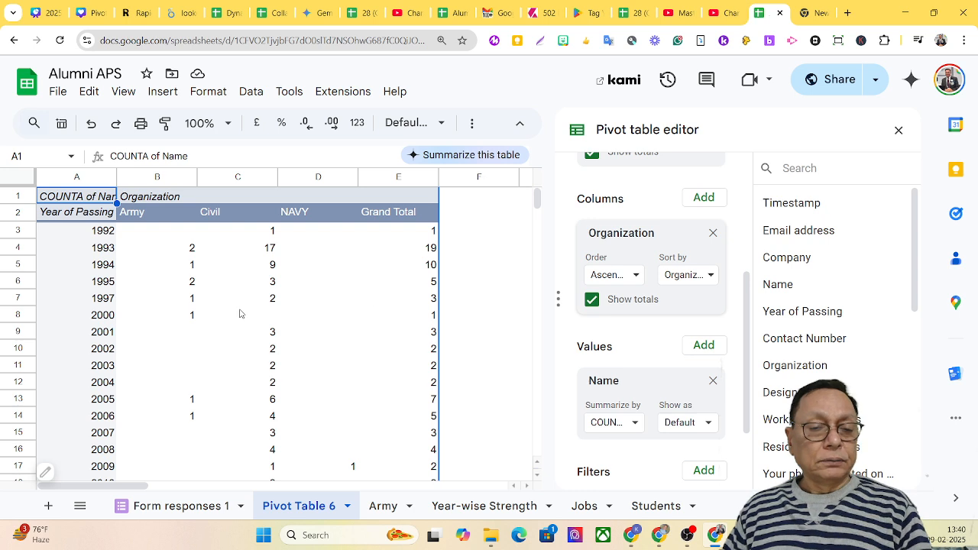
scroll(168, 282, "down", 3)
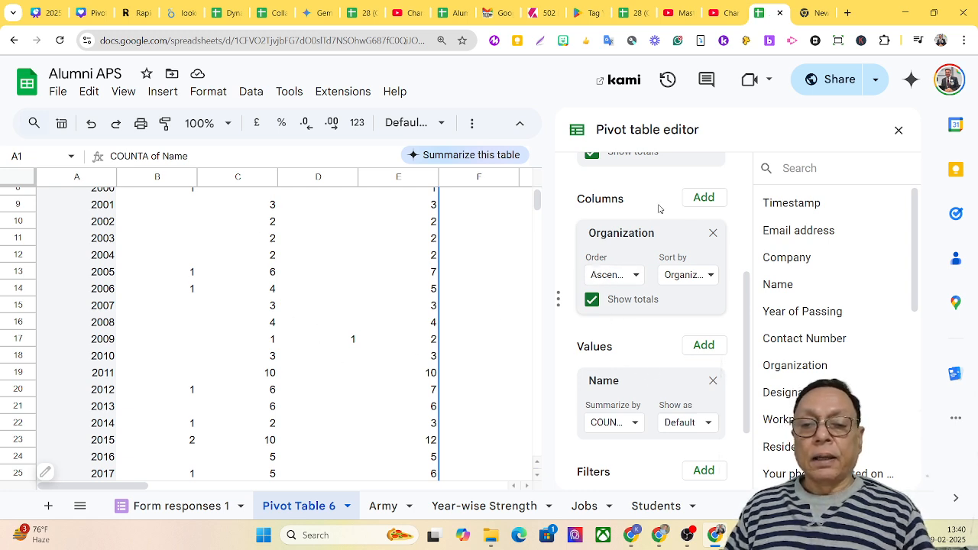
scroll(742, 291, "up", 1)
scroll(741, 290, "up", 4)
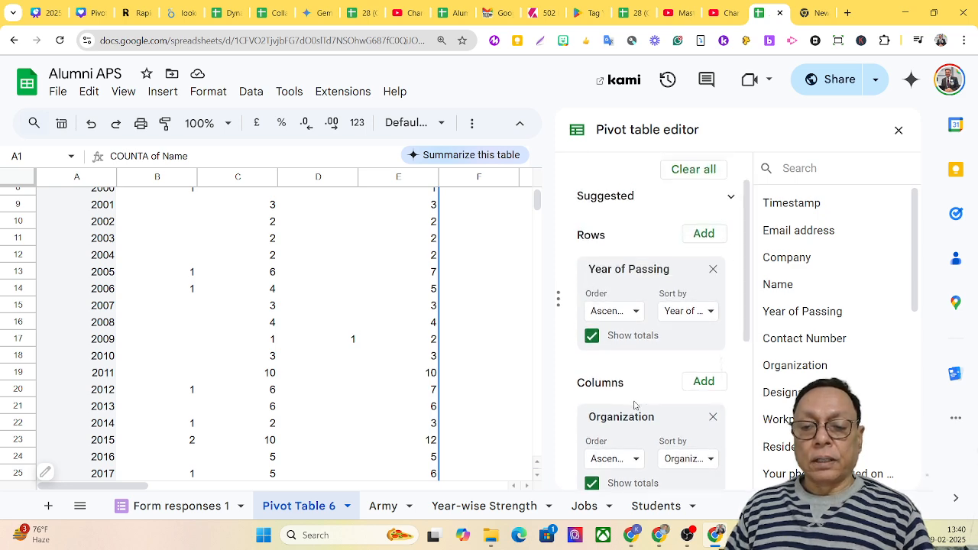
scroll(635, 405, "down", 6)
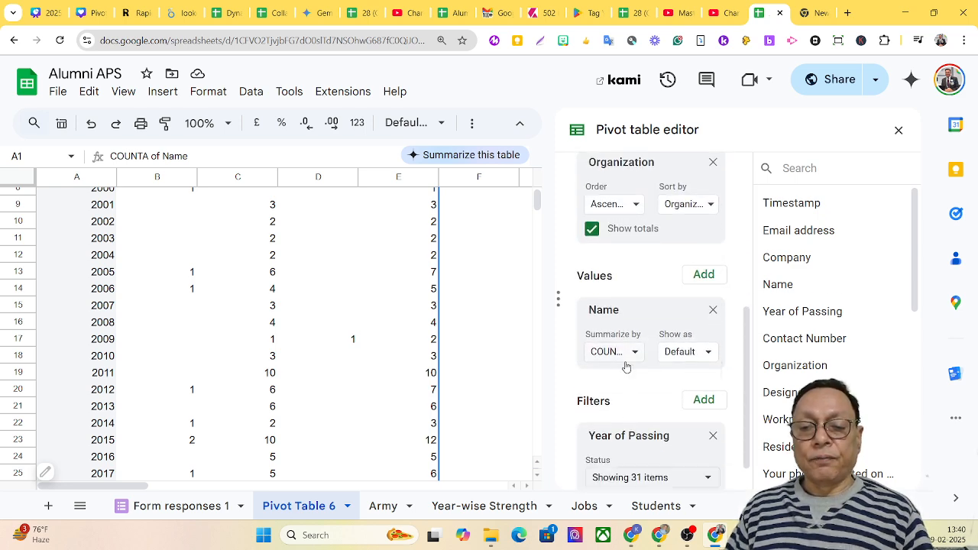
scroll(633, 378, "down", 1)
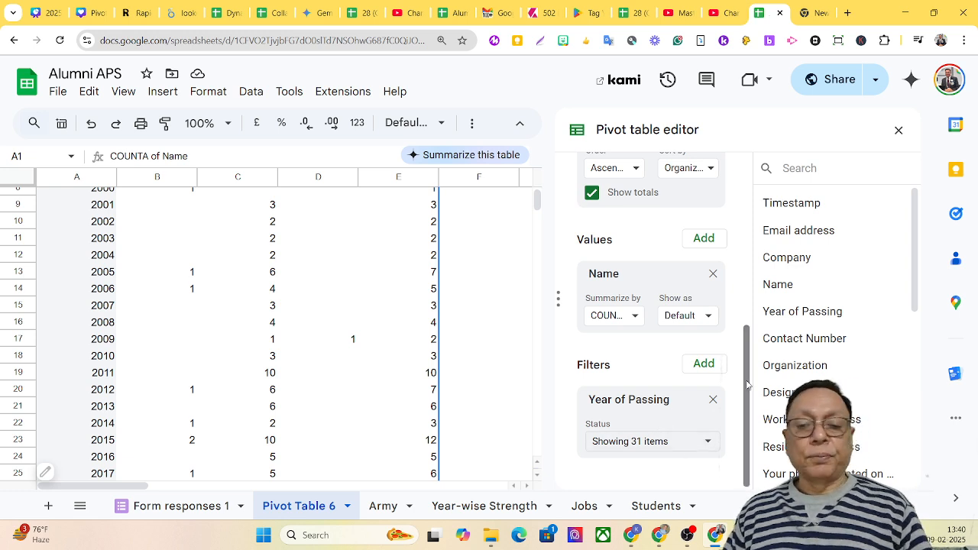
left_click(709, 442)
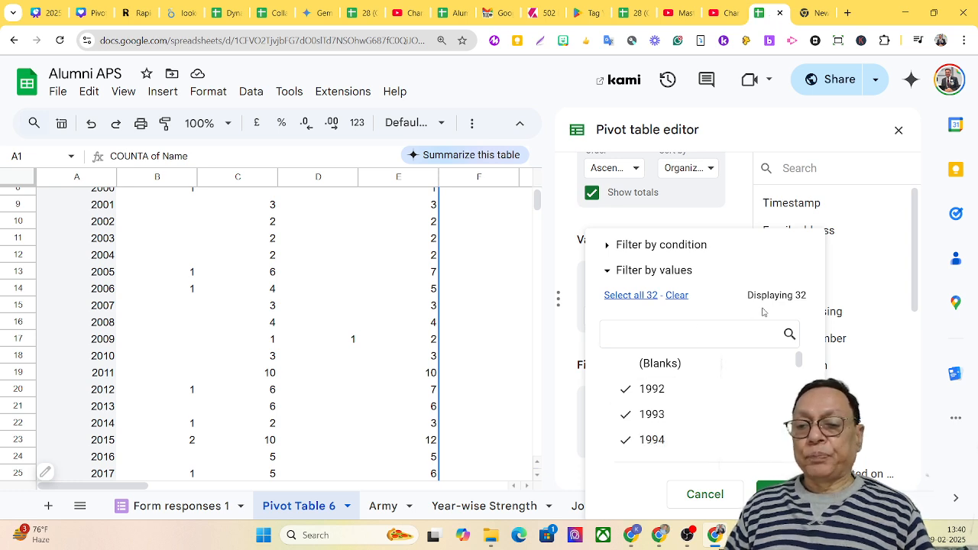
left_click(879, 252)
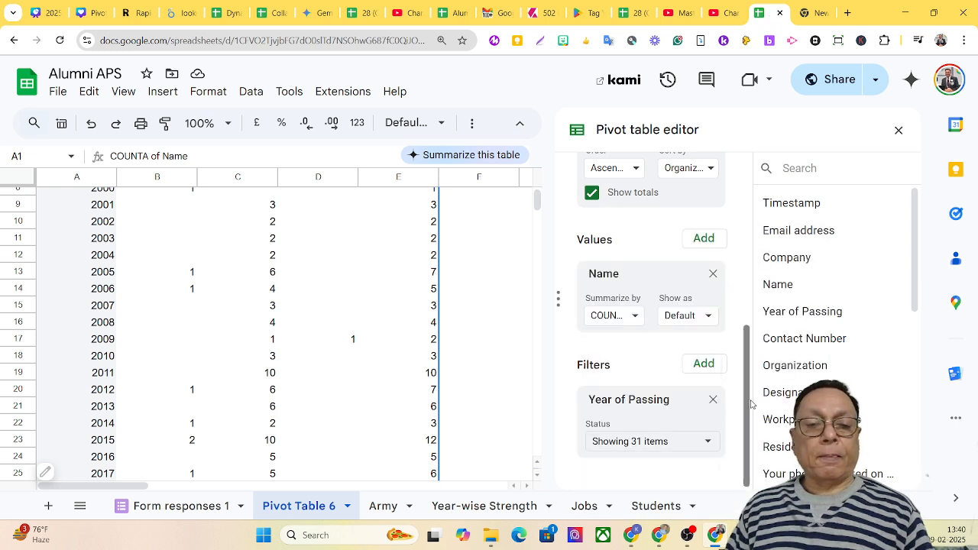
scroll(337, 336, "up", 4)
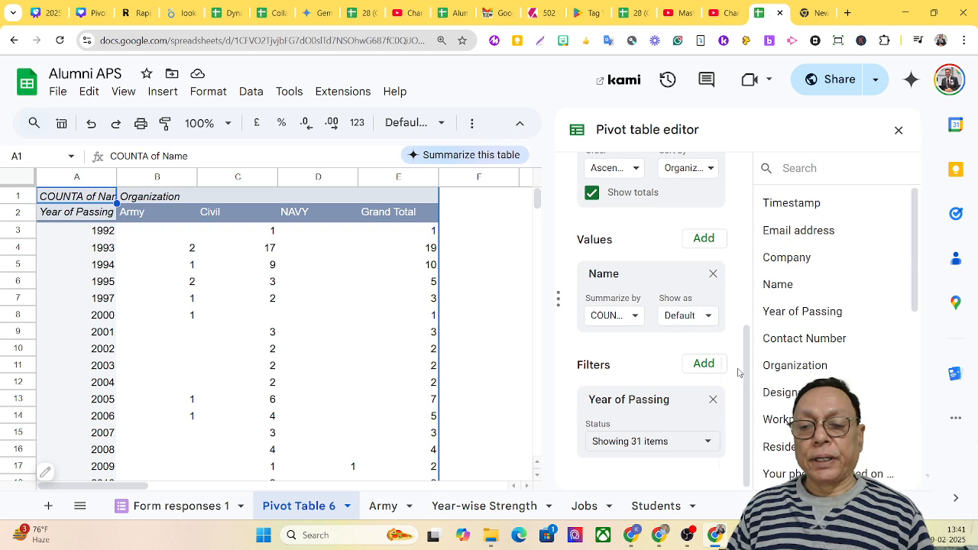
Exclude 1992 from the pivot table's Year of Passing filter.
left_click(692, 440)
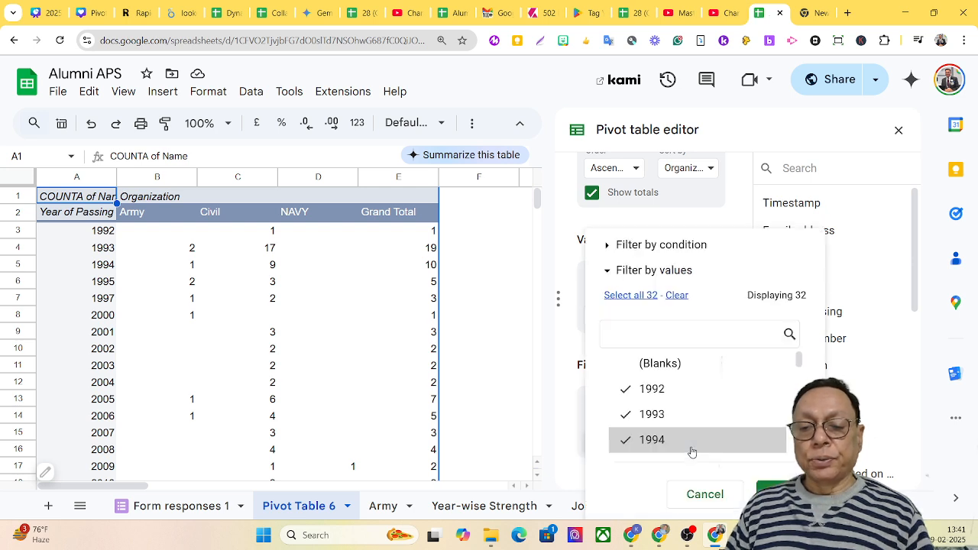
left_click(624, 397)
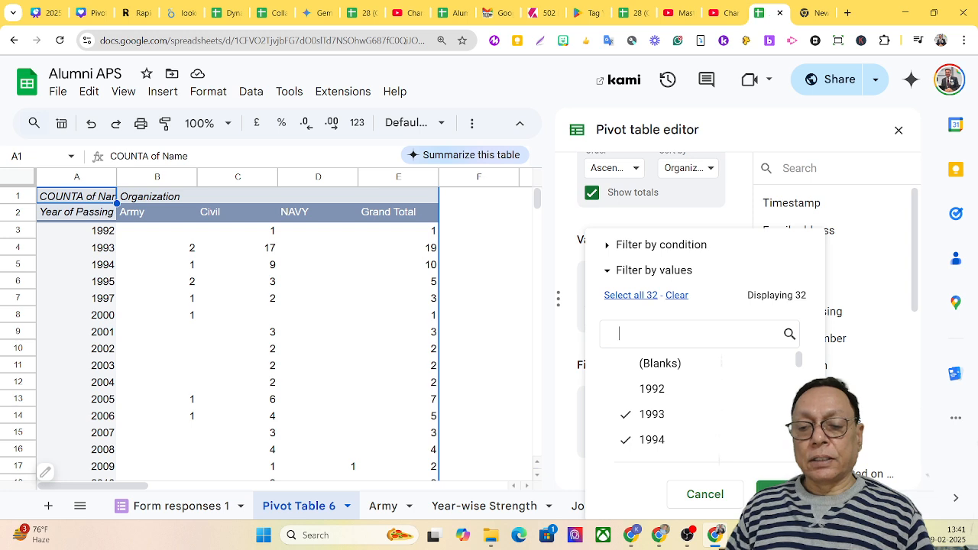
left_click(774, 494)
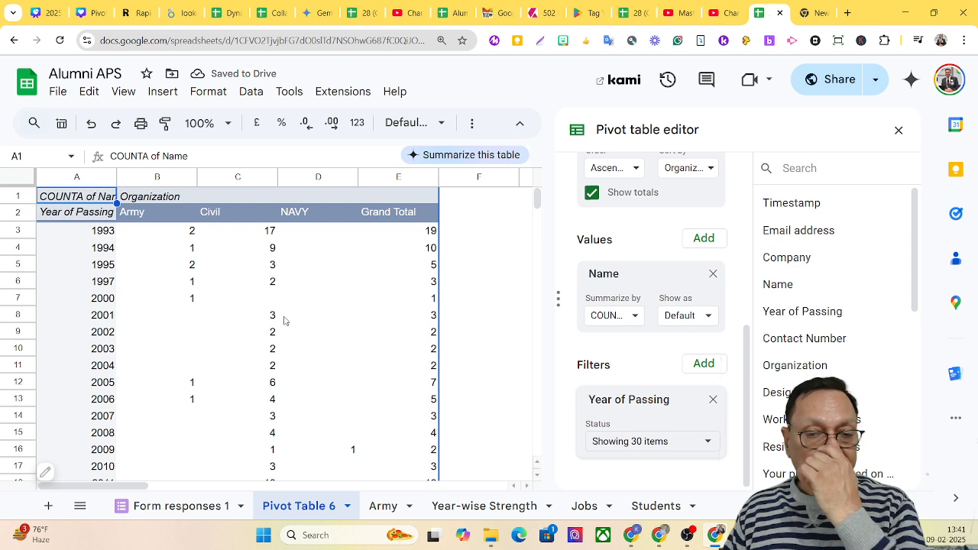
Close the pivot table editor and rename the pivot table's sheet as "Summary of the students".
left_click(899, 131)
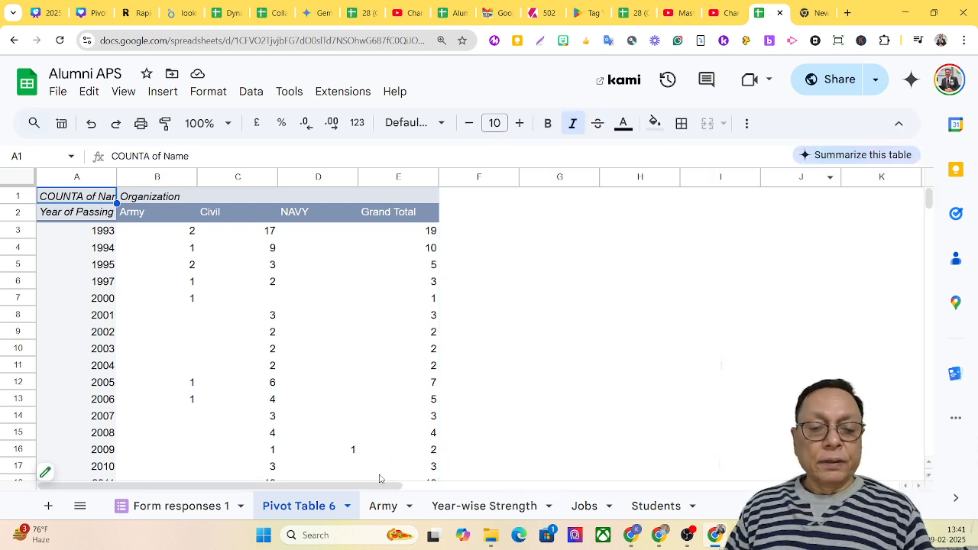
left_click(346, 508)
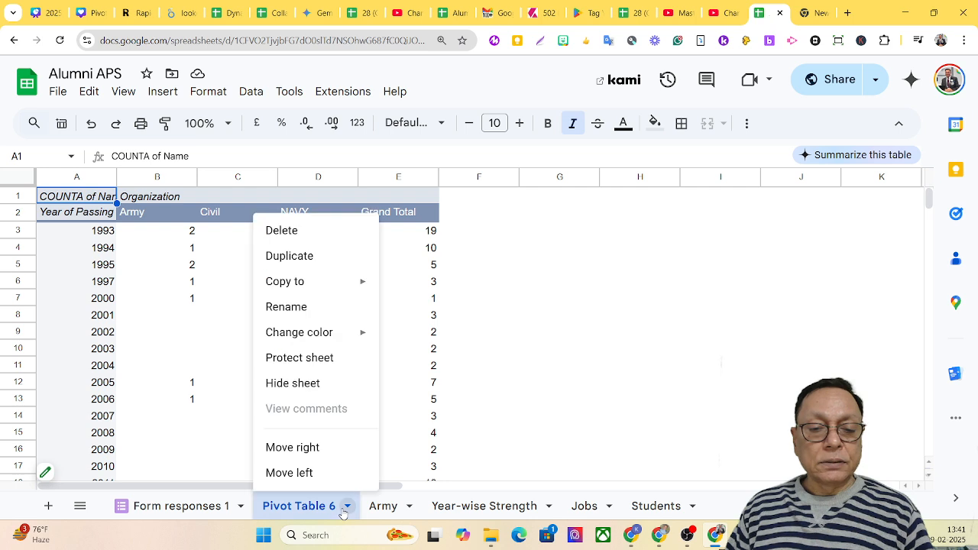
left_click(287, 307)
type("Summary")
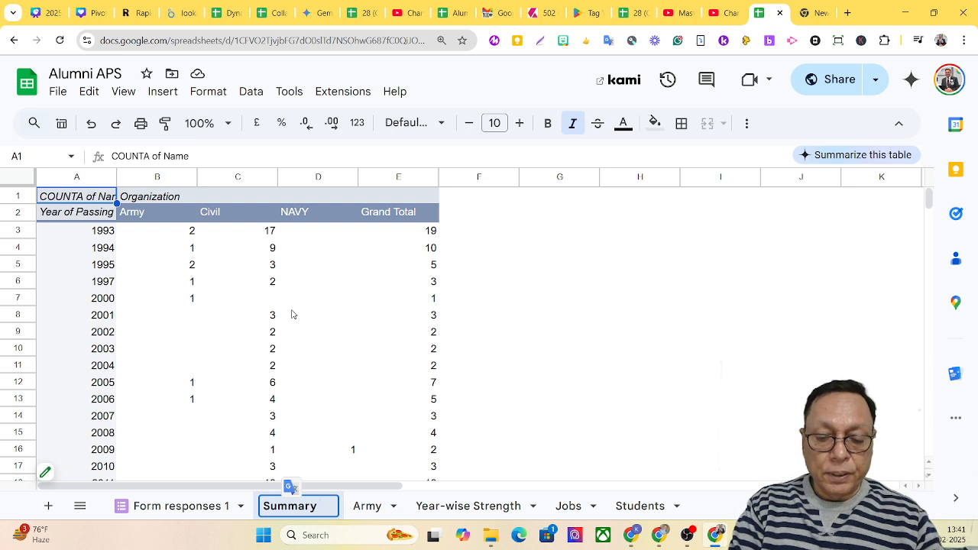
type(" of the students")
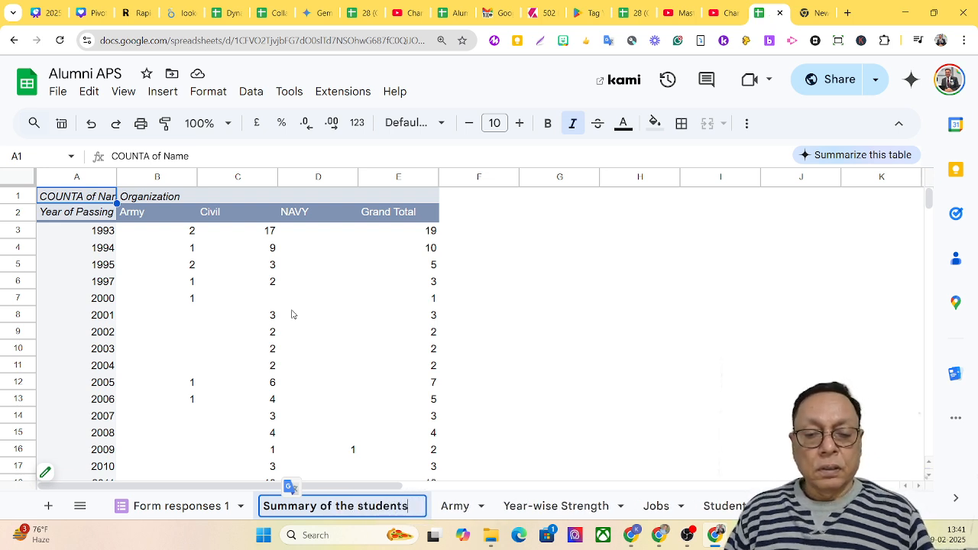
key("Return")
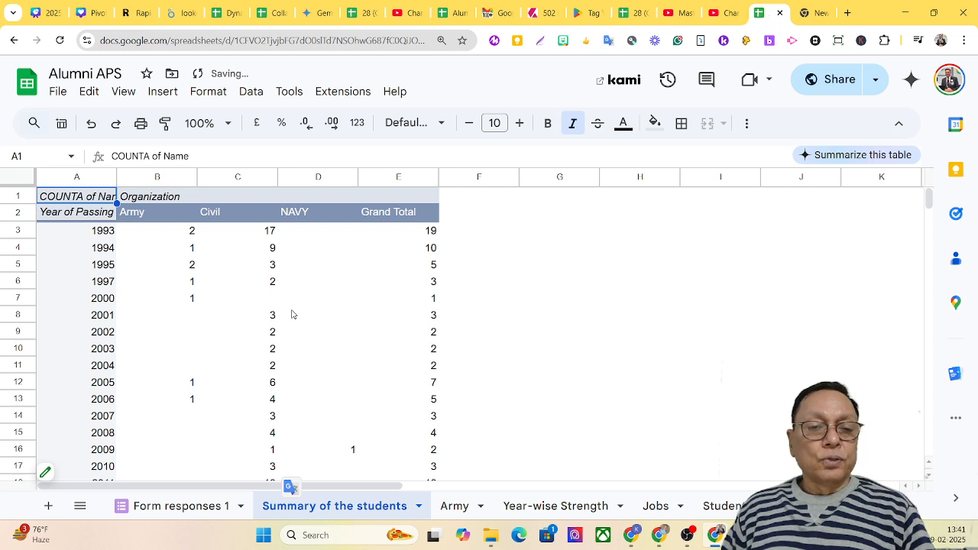